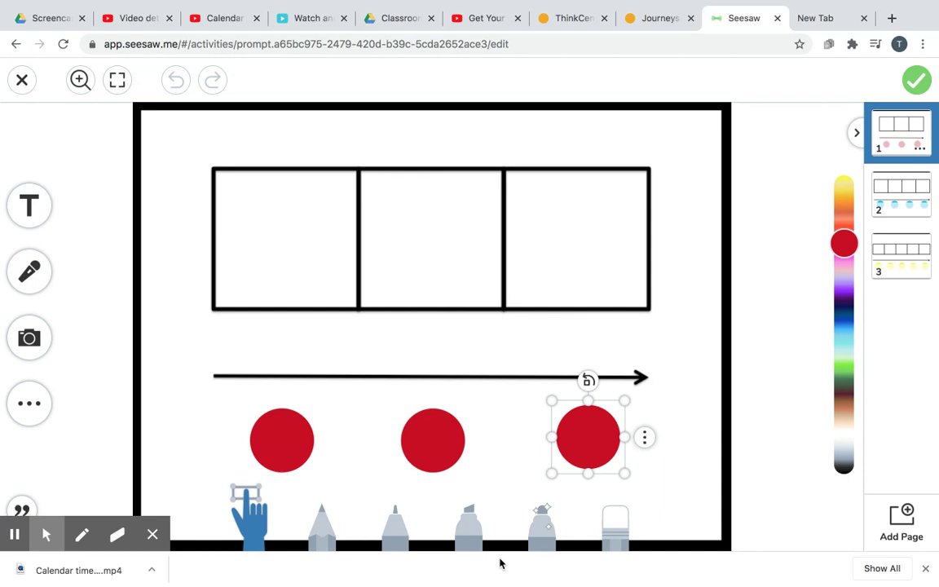
Move the three red circles into the three boxes, one per box, and recolour the third circle blue
left_click(407, 534)
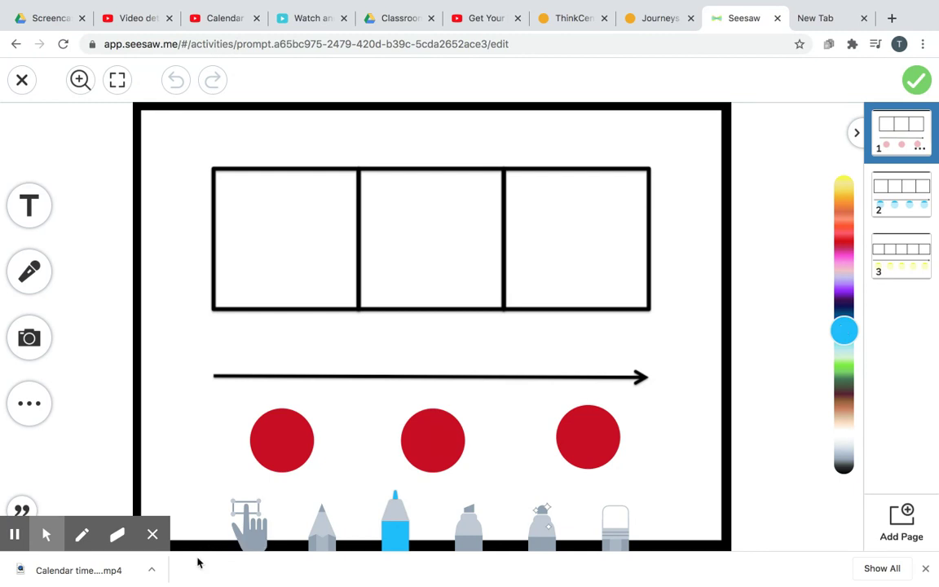
left_click(253, 544)
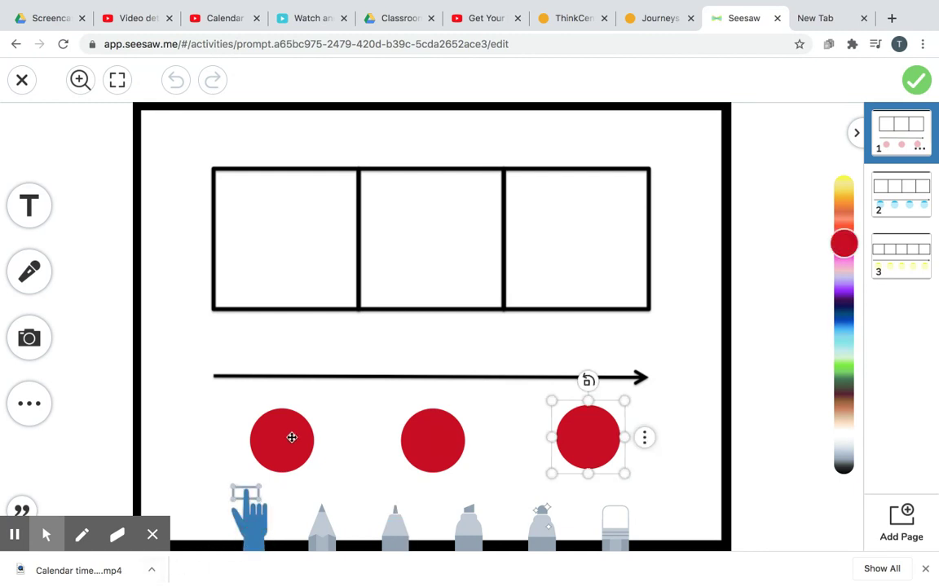
left_click_drag(291, 436, 294, 239)
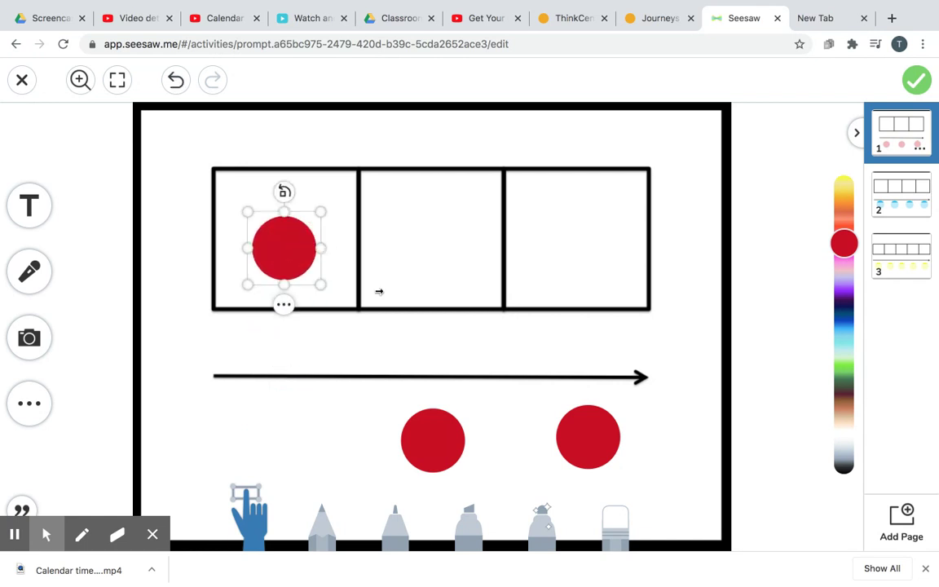
left_click_drag(438, 451, 449, 243)
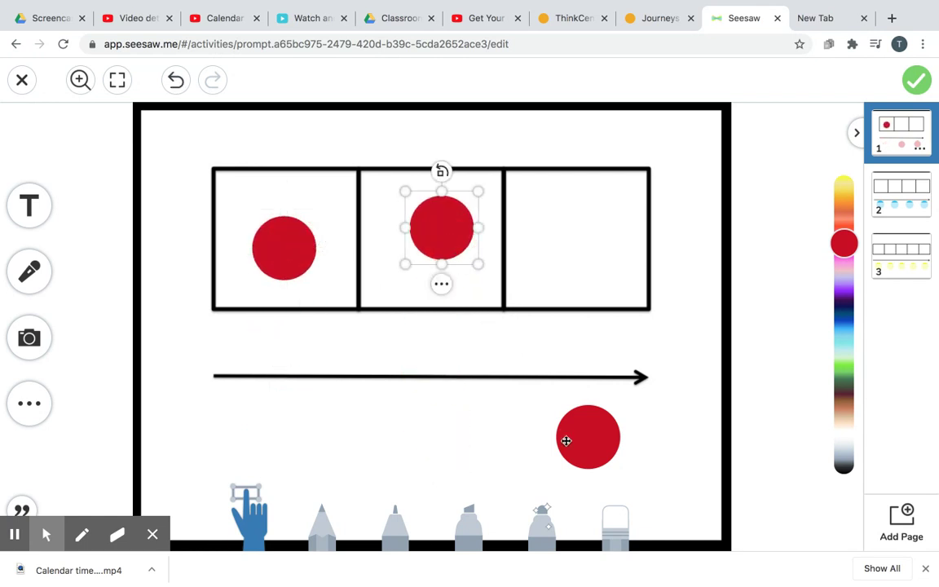
left_click_drag(580, 399, 584, 236)
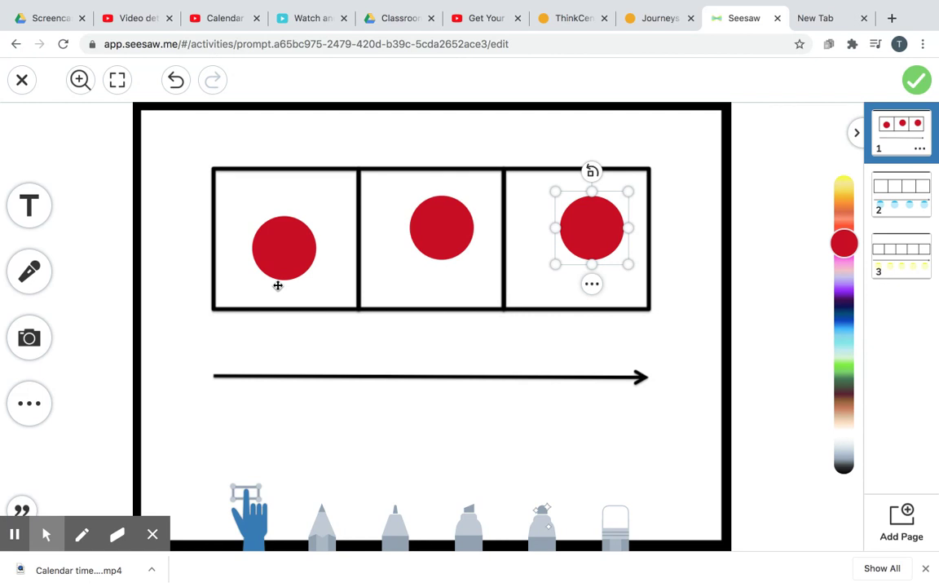
left_click(843, 329)
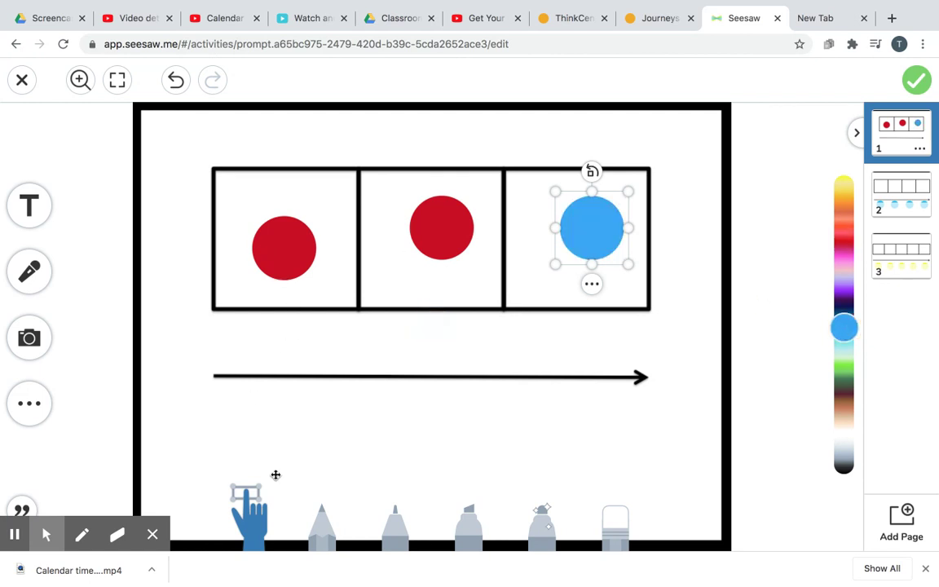
Handwrite the letters s, a and t above the arrow with the Pencil, one under each box
left_click(325, 524)
mouse_move(286, 329)
left_mouse_down()
mouse_move(270, 344)
mouse_move(290, 364)
mouse_move(269, 365)
left_mouse_up()
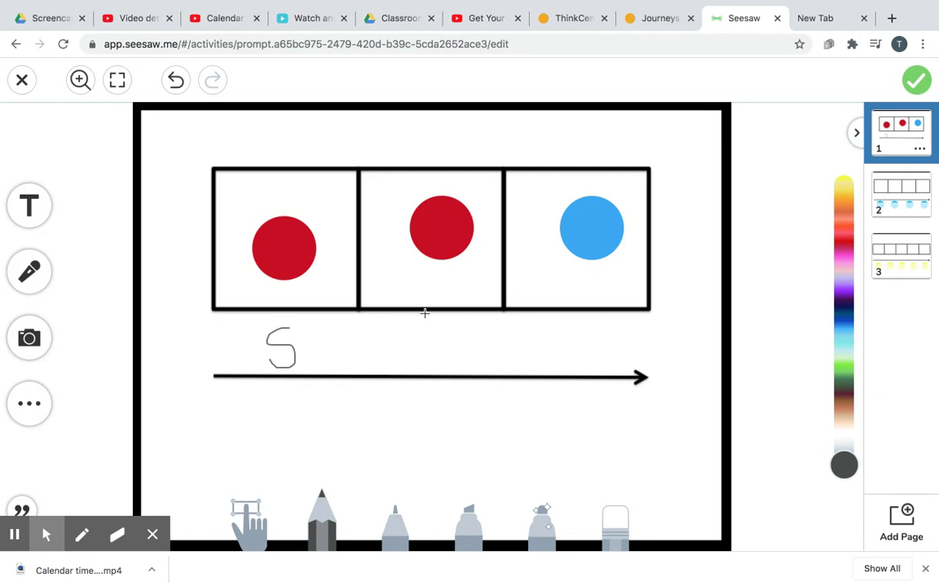
mouse_move(421, 324)
left_mouse_down()
mouse_move(408, 322)
mouse_move(407, 379)
mouse_move(430, 325)
mouse_move(429, 359)
mouse_move(443, 367)
left_mouse_up()
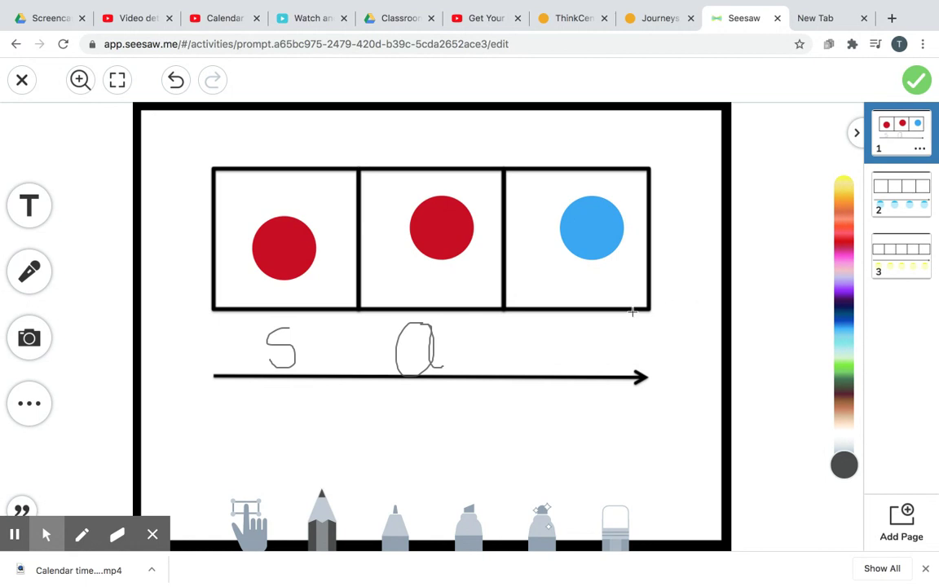
mouse_move(567, 314)
left_mouse_down()
mouse_move(570, 383)
mouse_move(555, 351)
mouse_move(587, 349)
left_mouse_up()
Move the three circles out of the boxes to below the arrow and erase the letters s, a and t
left_click(256, 529)
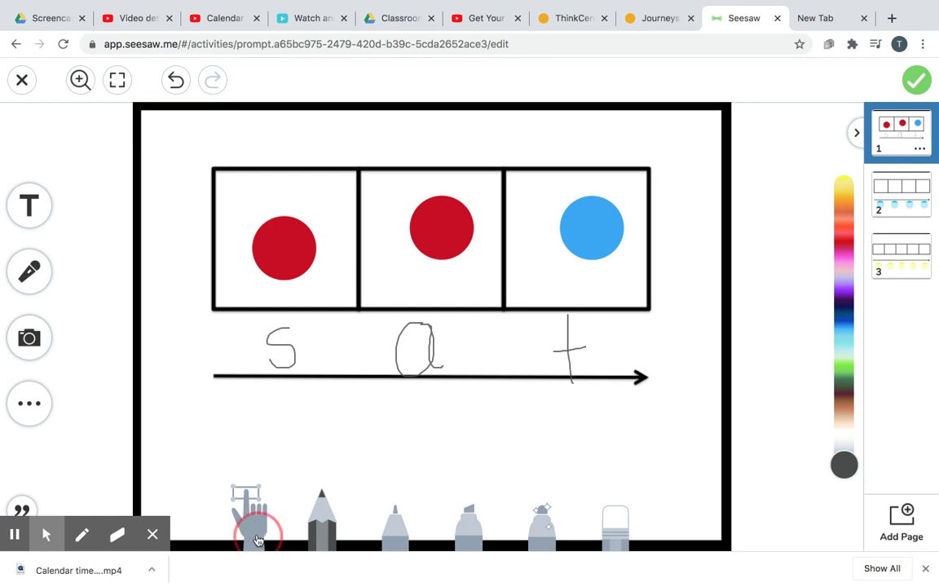
left_click(279, 259)
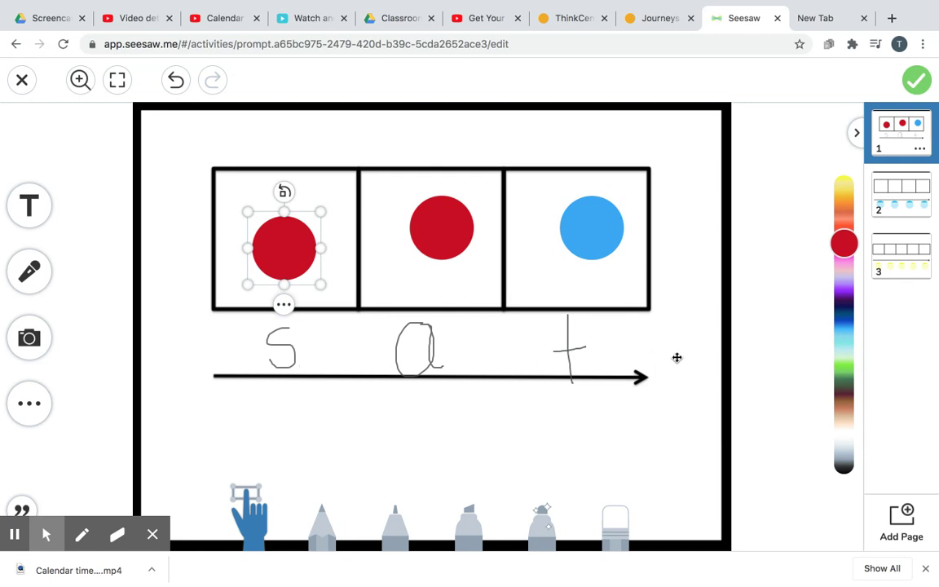
left_click_drag(299, 244, 266, 455)
left_click_drag(441, 236, 379, 460)
left_click_drag(608, 236, 515, 458)
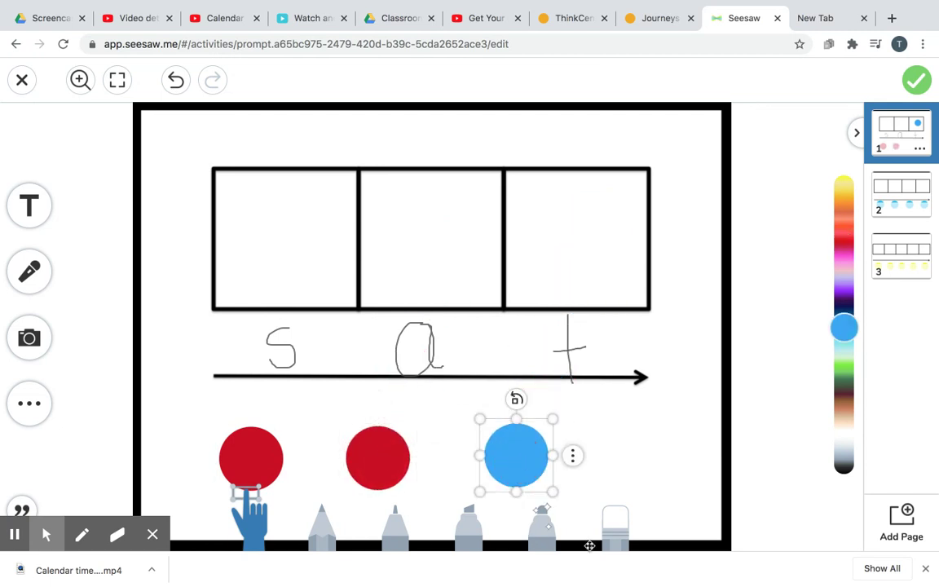
left_click(613, 531)
mouse_move(490, 369)
left_mouse_down()
mouse_move(609, 291)
mouse_move(570, 346)
mouse_move(298, 339)
mouse_move(452, 351)
mouse_move(379, 356)
left_mouse_up()
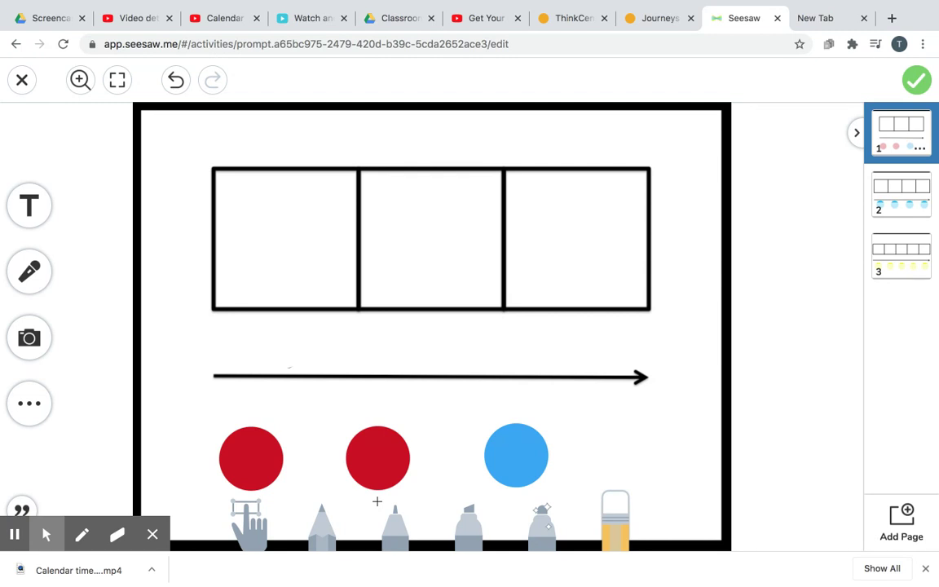
Move the two red circles into the first and second boxes
left_click(256, 538)
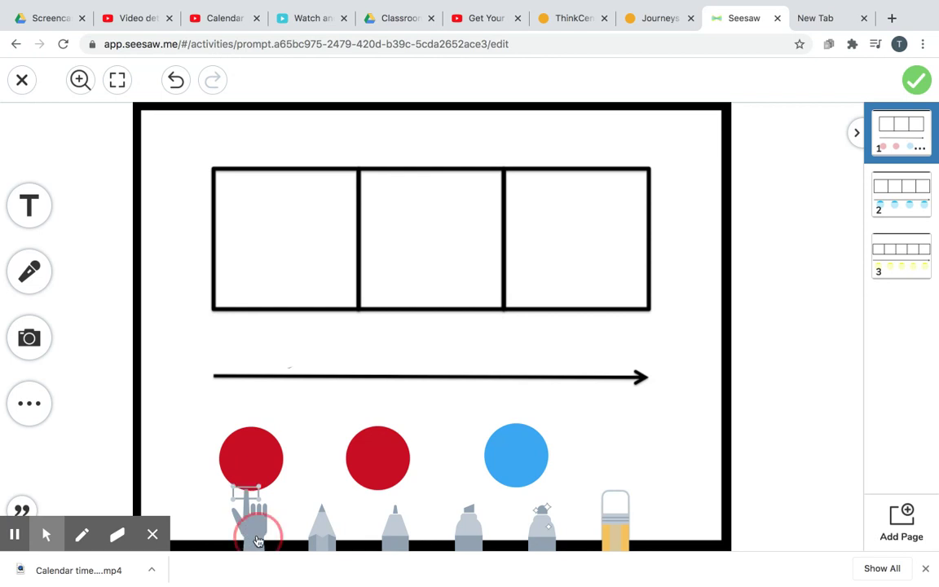
left_click_drag(255, 464, 291, 242)
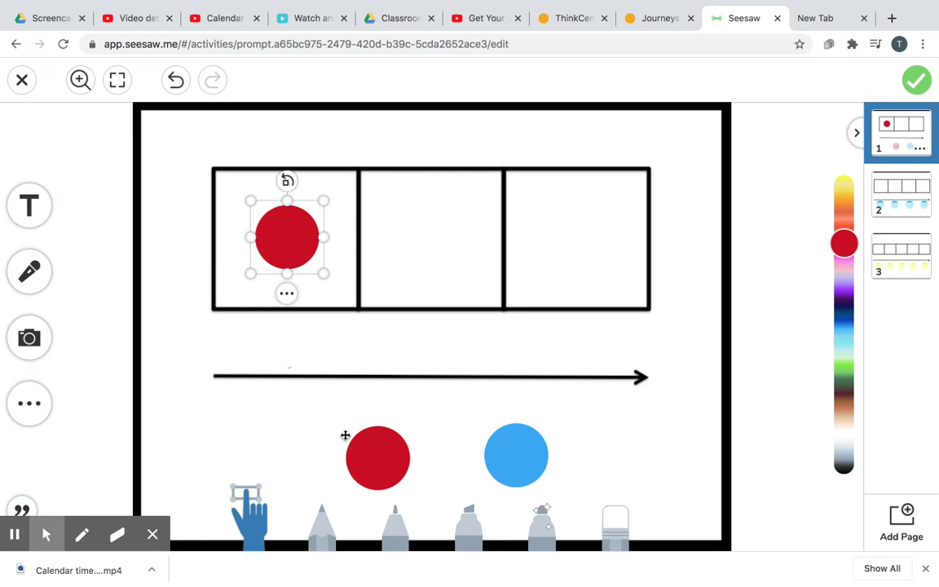
left_click_drag(372, 461, 419, 231)
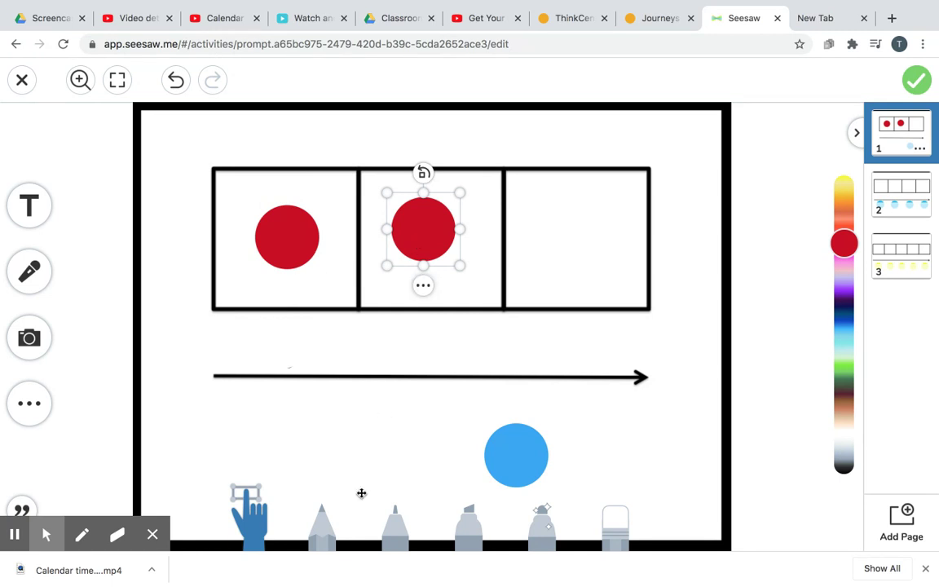
Handwrite the letters a and t under the first two boxes with the light blue marker
left_click(395, 530)
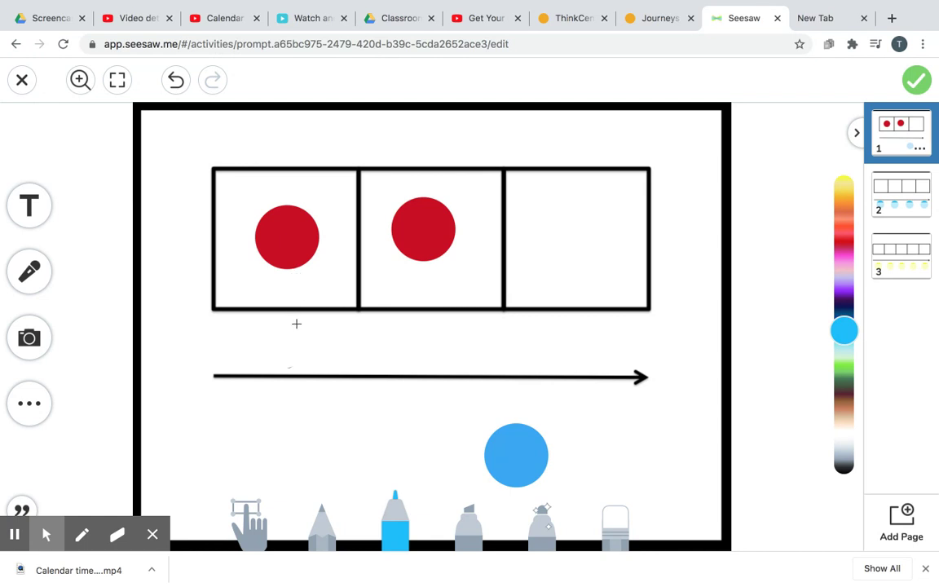
mouse_move(296, 323)
left_mouse_down()
mouse_move(270, 333)
mouse_move(281, 366)
mouse_move(299, 323)
mouse_move(316, 369)
left_mouse_up()
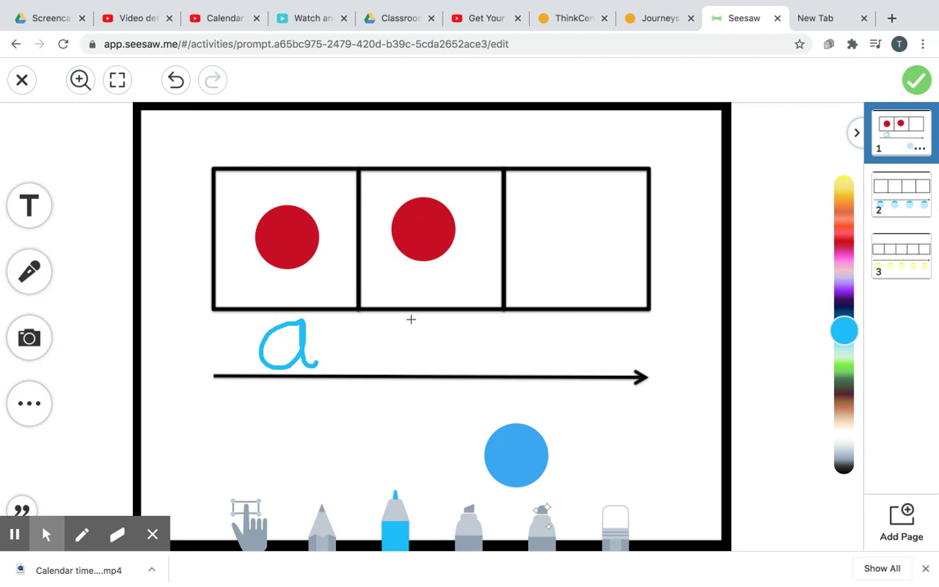
mouse_move(411, 318)
left_mouse_down()
mouse_move(411, 371)
mouse_move(420, 343)
left_mouse_up()
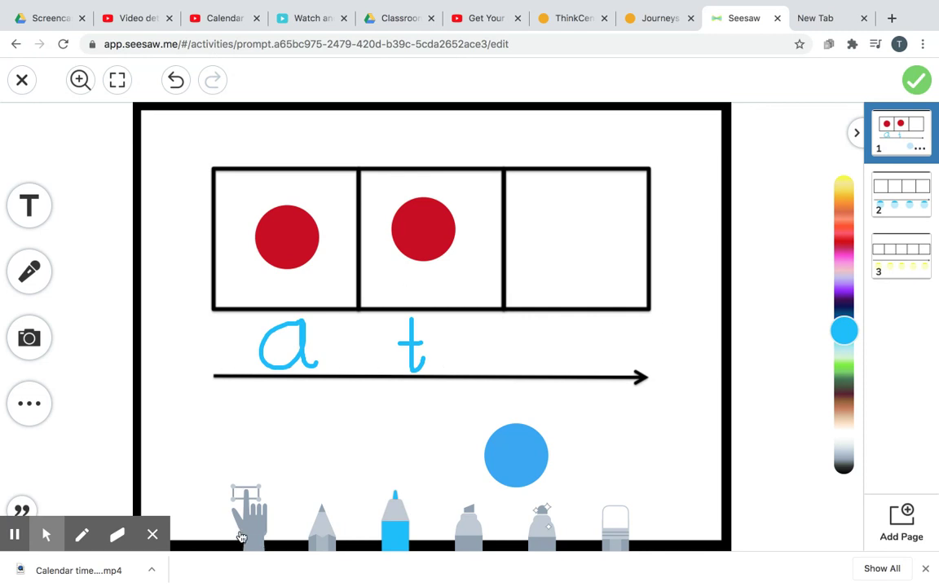
Return the two red circles to below the arrow and erase the letters a and t
left_click(248, 534)
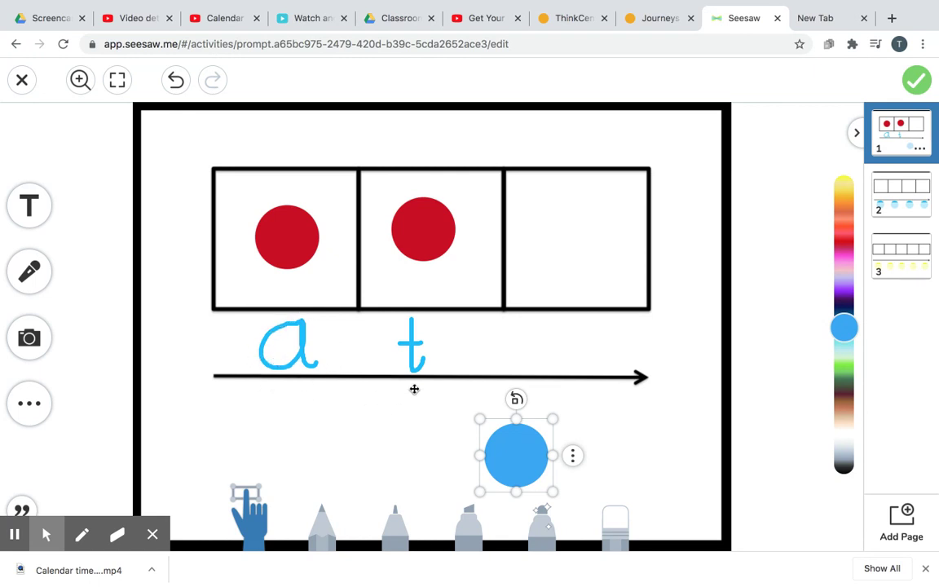
left_click(269, 222)
left_click_drag(281, 237, 281, 440)
left_click_drag(424, 238, 396, 448)
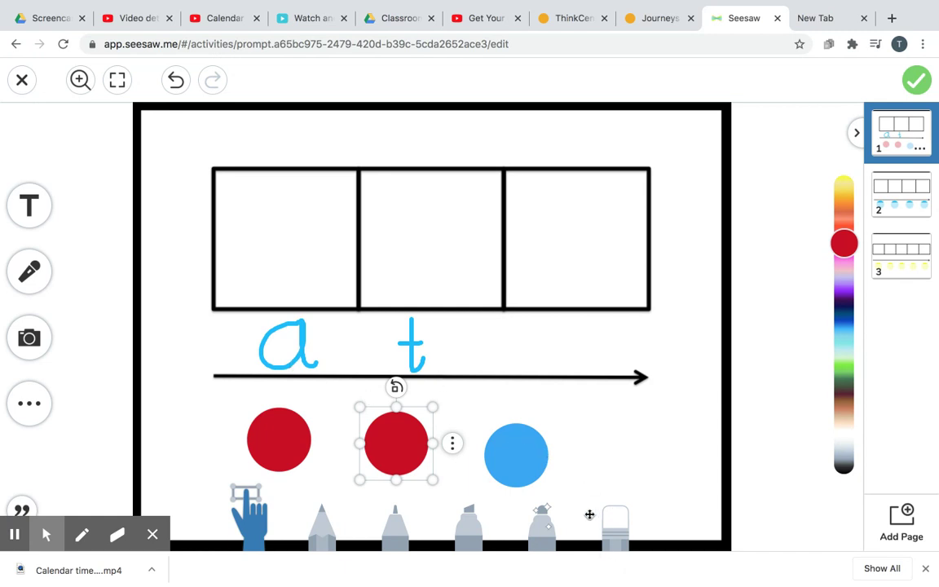
left_click(615, 520)
mouse_move(300, 347)
left_mouse_down()
mouse_move(295, 378)
mouse_move(281, 367)
mouse_move(316, 350)
mouse_move(413, 337)
mouse_move(417, 360)
left_mouse_up()
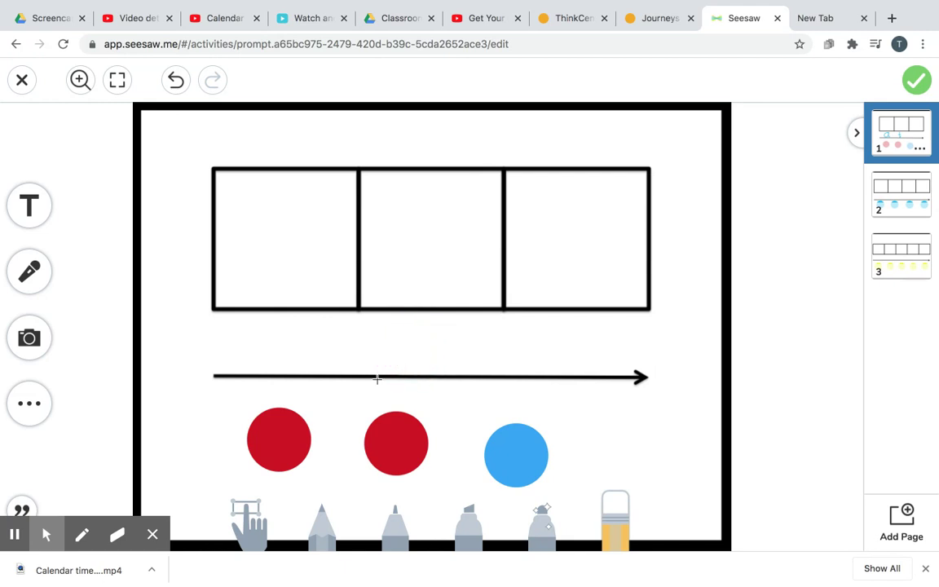
Handwrite the letters S, a and m above the arrow with the light blue marker
left_click(253, 526)
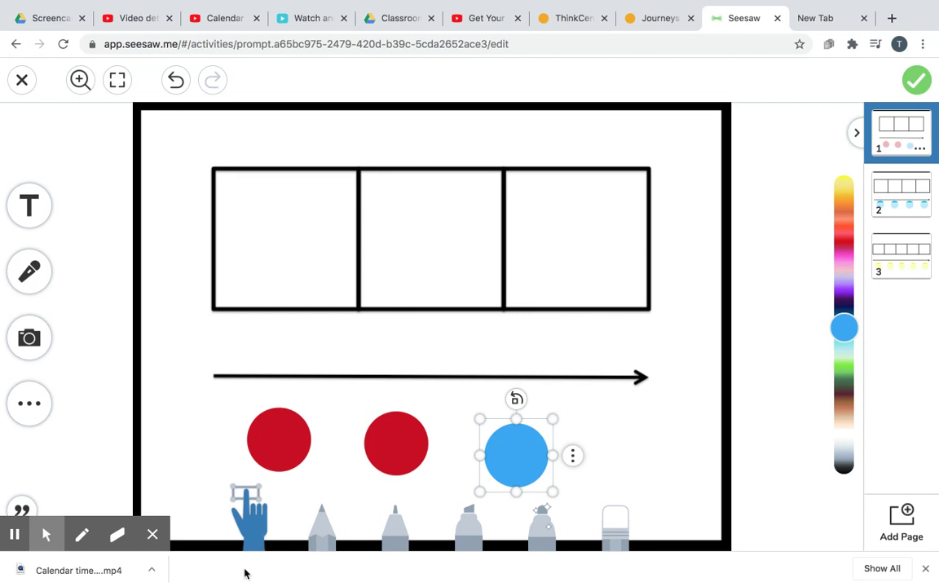
left_click(399, 534)
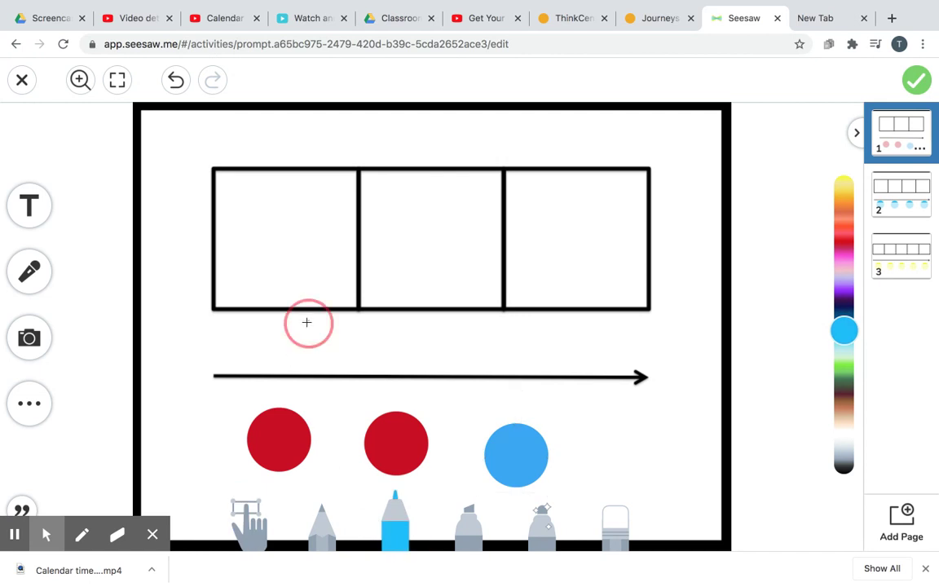
left_click_drag(308, 323, 283, 369)
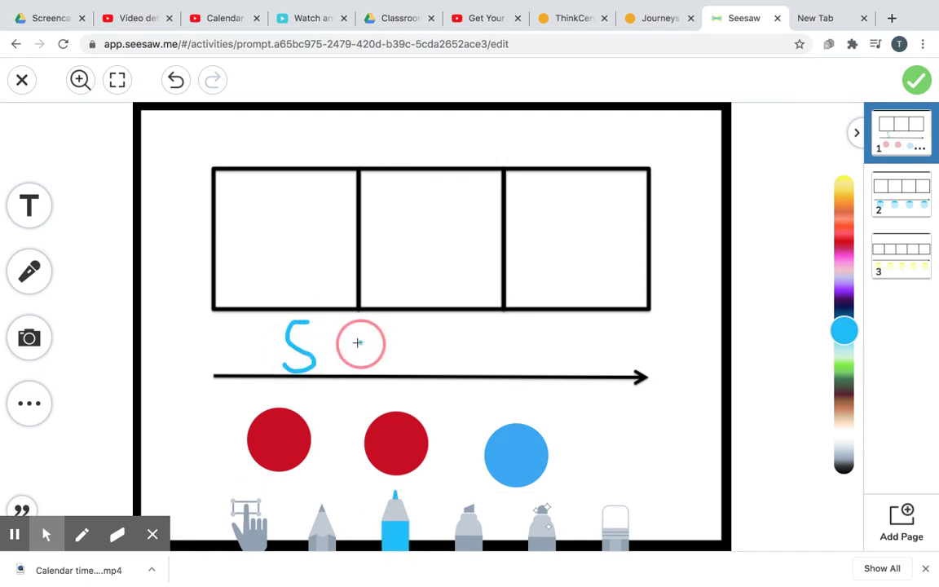
mouse_move(358, 341)
left_mouse_down()
mouse_move(371, 370)
mouse_move(354, 350)
mouse_move(373, 349)
mouse_move(377, 373)
mouse_move(430, 360)
mouse_move(440, 335)
mouse_move(452, 368)
left_mouse_up()
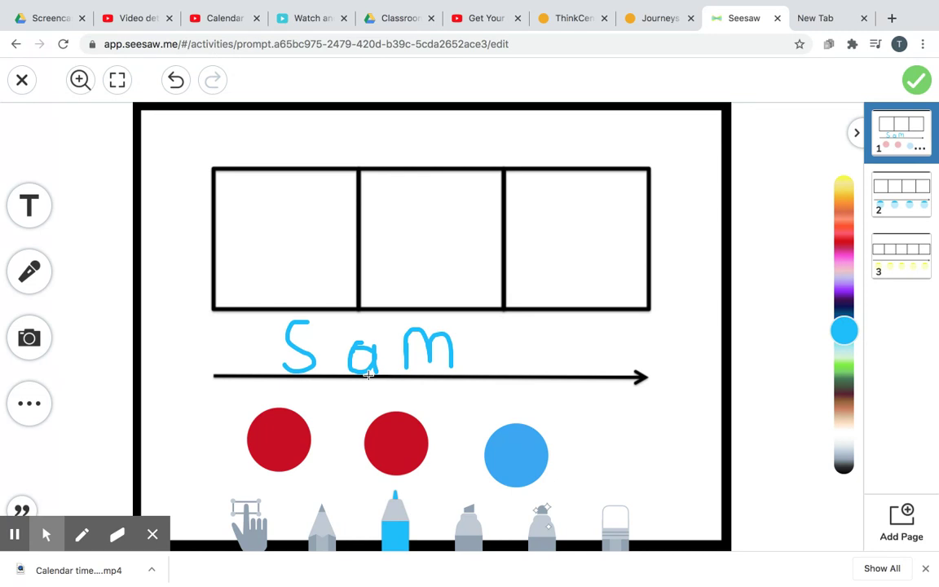
Move the two red circles into the first two boxes and the blue circle into the third box
left_click(247, 519)
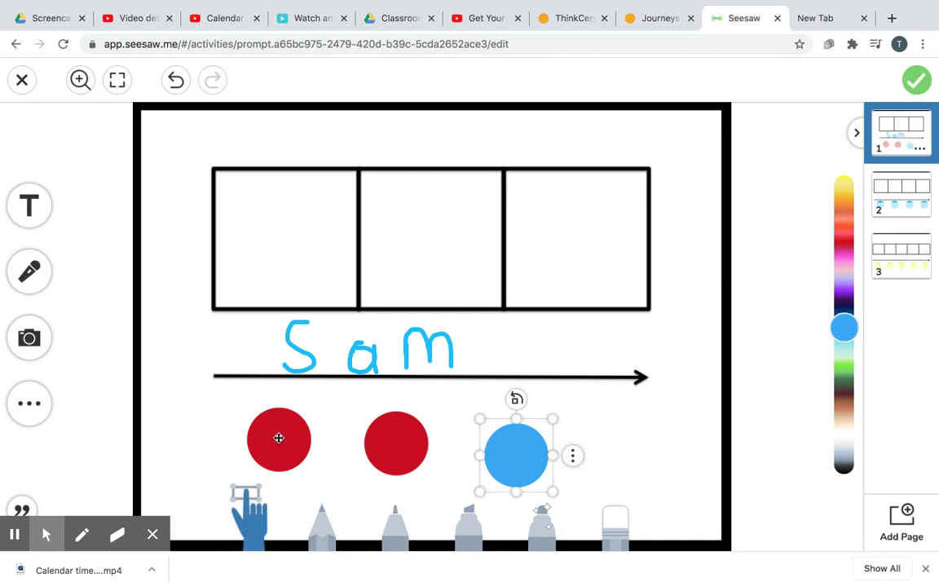
left_click_drag(279, 438, 277, 231)
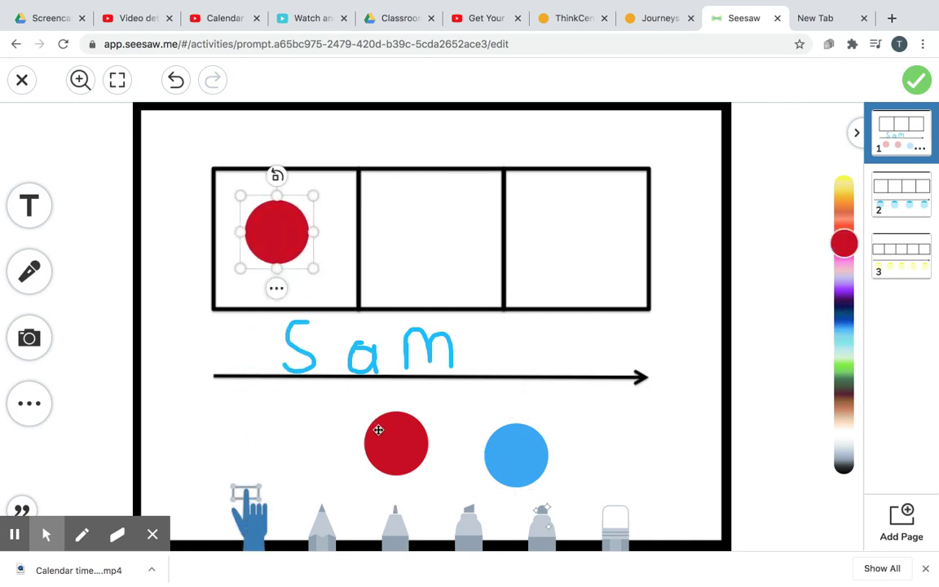
left_click_drag(378, 429, 429, 236)
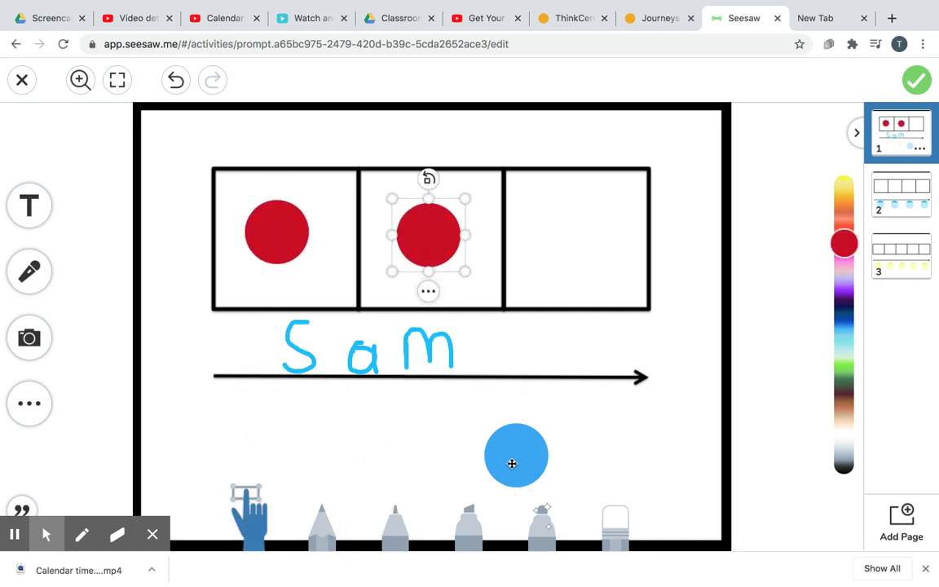
left_click_drag(512, 463, 576, 259)
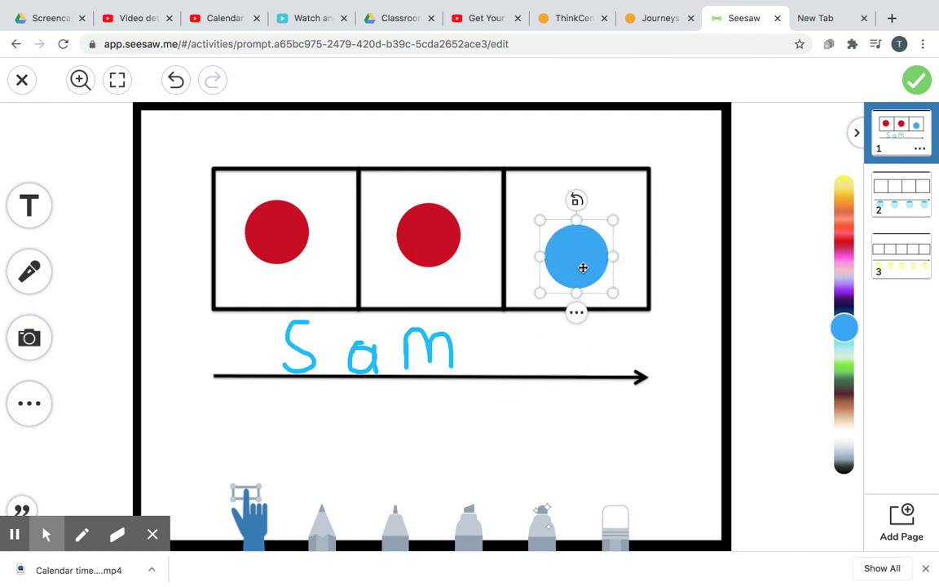